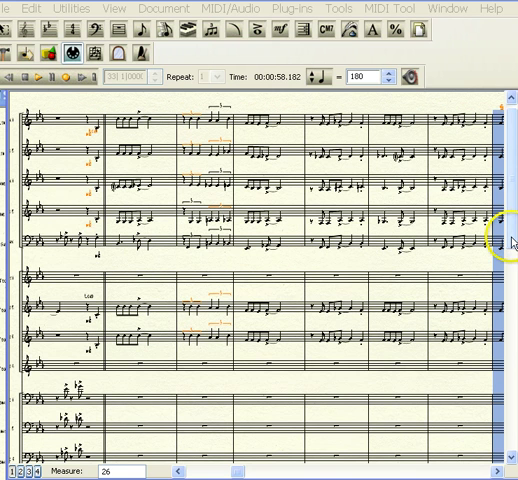
pyautogui.moveTo(510, 230)
pyautogui.mouseDown()
pyautogui.moveTo(510, 243)
pyautogui.moveTo(510, 210)
pyautogui.mouseUp()
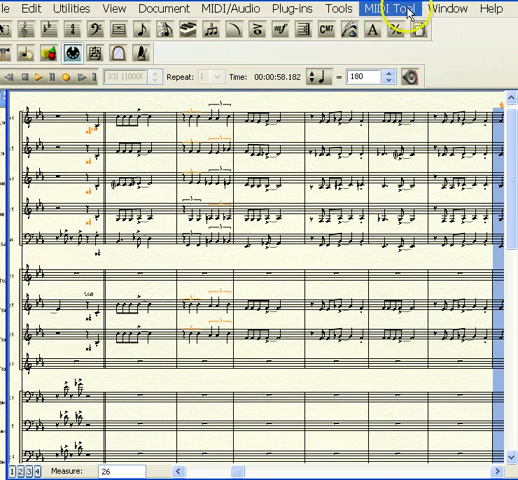
# Apply MIDI Tool Alter Feel to the passage, delaying backbeats by an absolute 171
pyautogui.click(447, 8)
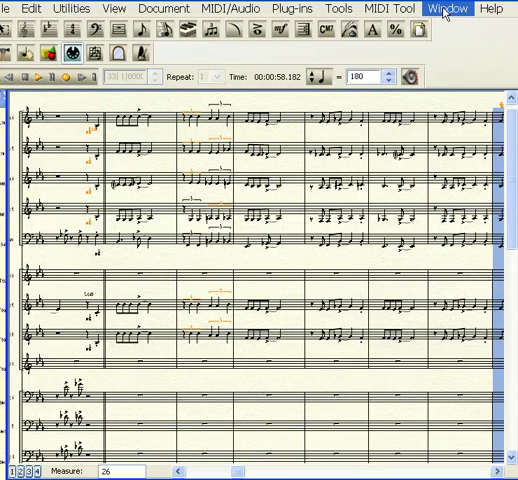
pyautogui.click(497, 470)
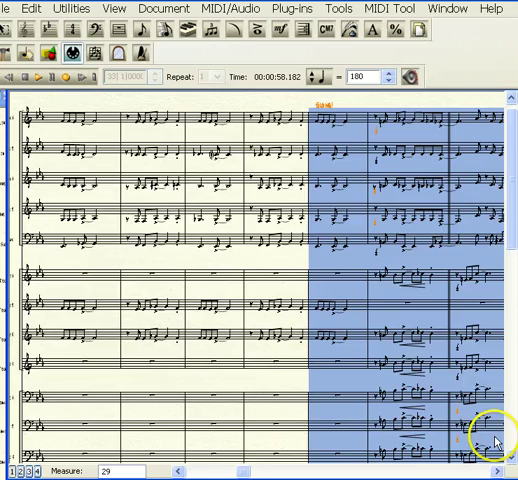
pyautogui.click(497, 470)
pyautogui.click(497, 470)
pyautogui.click(497, 470)
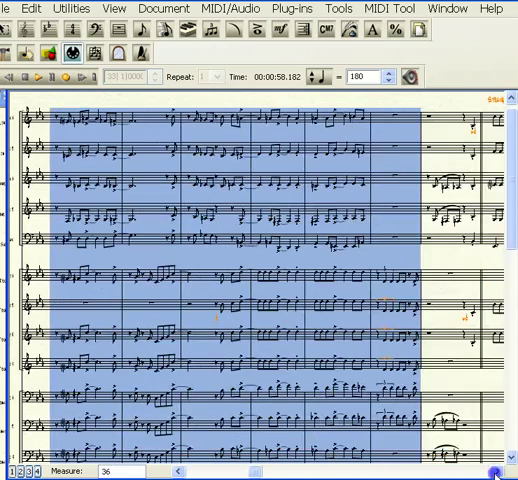
pyautogui.moveTo(510, 120)
pyautogui.mouseDown()
pyautogui.moveTo(510, 305)
pyautogui.moveTo(510, 205)
pyautogui.mouseUp()
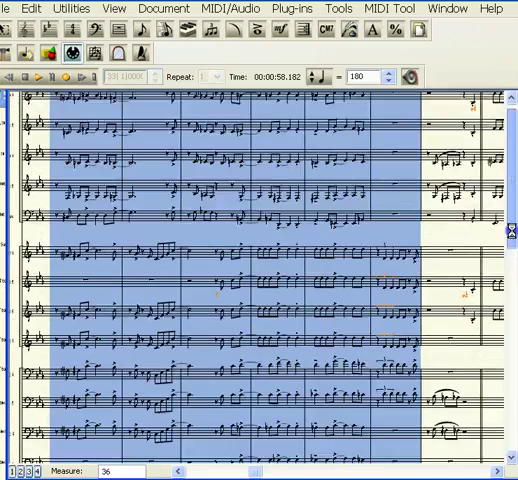
pyautogui.moveTo(177, 471); pyautogui.dragTo(175, 472)
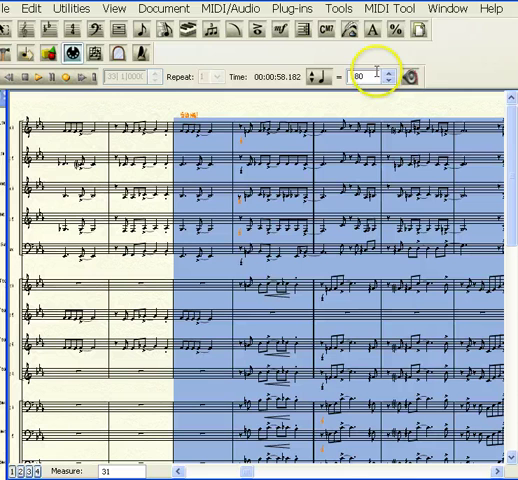
pyautogui.click(400, 8)
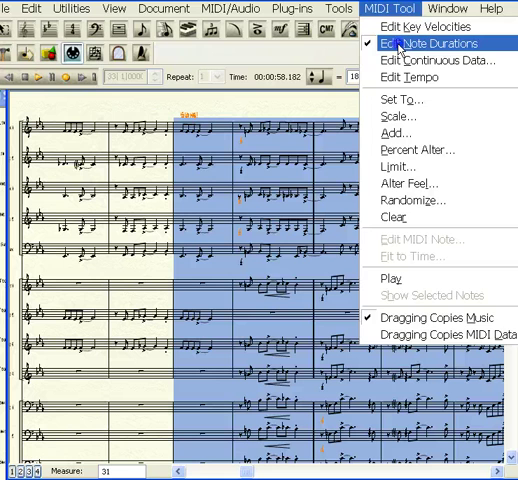
pyautogui.click(400, 44)
pyautogui.click(390, 8)
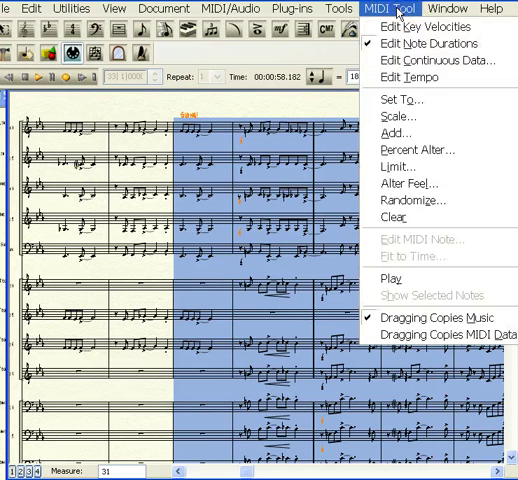
pyautogui.click(405, 186)
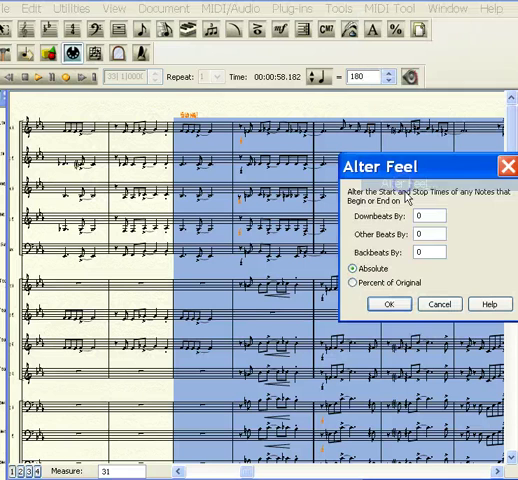
pyautogui.click(425, 252)
pyautogui.write('171')
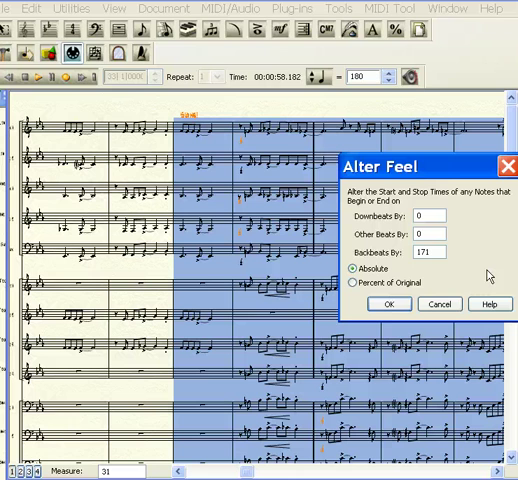
pyautogui.click(389, 304)
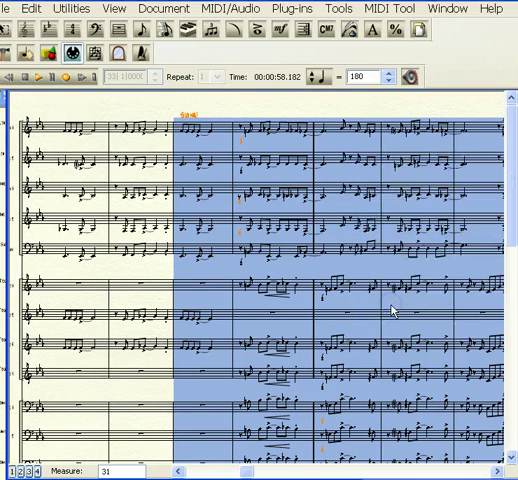
# Play the score from around measure 26 to hear the swing feel
pyautogui.click(181, 470)
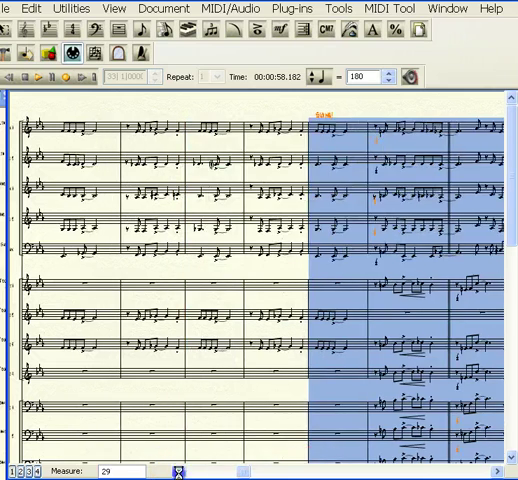
pyautogui.click(181, 470)
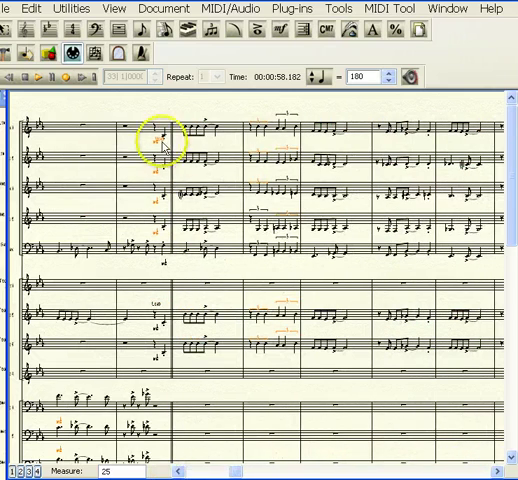
pyautogui.click(497, 470)
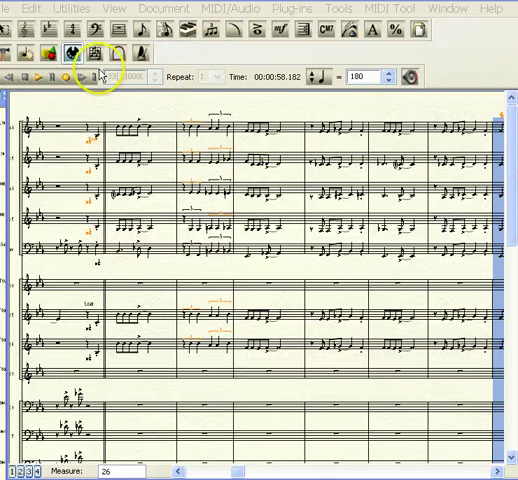
pyautogui.click(38, 82)
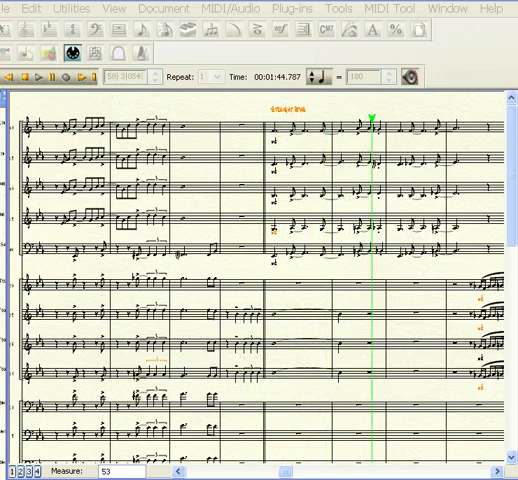
# Stop the score playback around measure 58
pyautogui.click(37, 77)
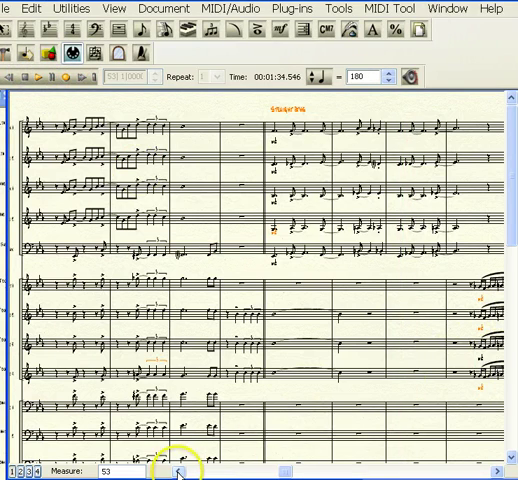
pyautogui.moveTo(178, 470); pyautogui.dragTo(176, 472)
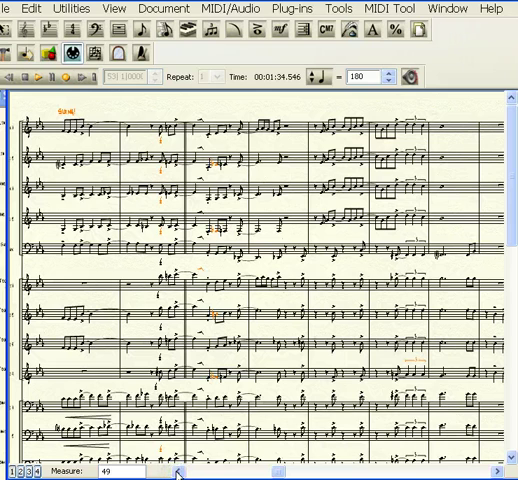
pyautogui.moveTo(178, 471); pyautogui.dragTo(176, 471)
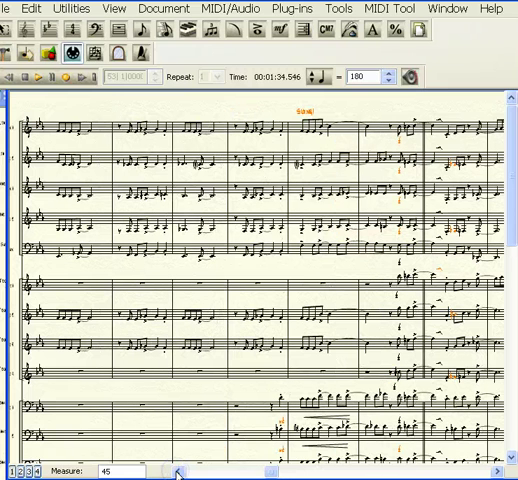